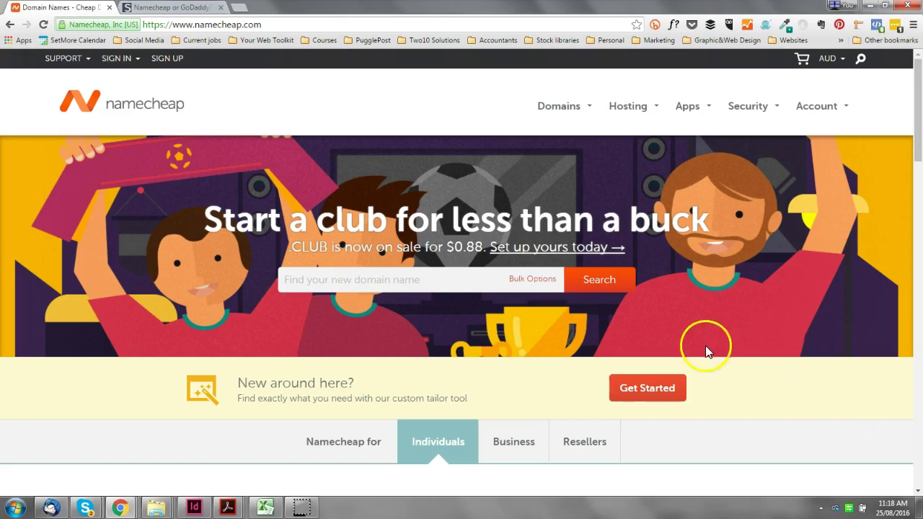
# Step: Scroll down the home page and follow the Choose Your Name card's link to domain registration
pyautogui.scroll(-3, 735, 269)
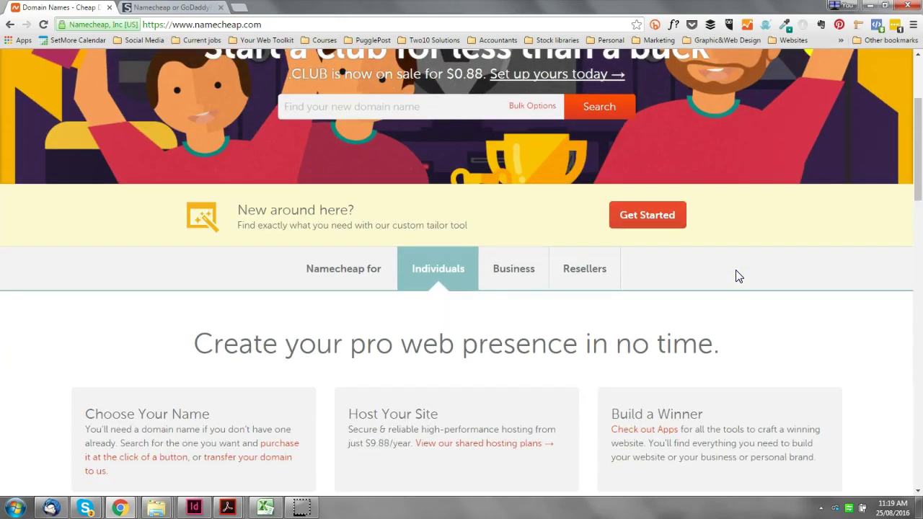
pyautogui.scroll(-2, 735, 276)
pyautogui.scroll(-1, 736, 274)
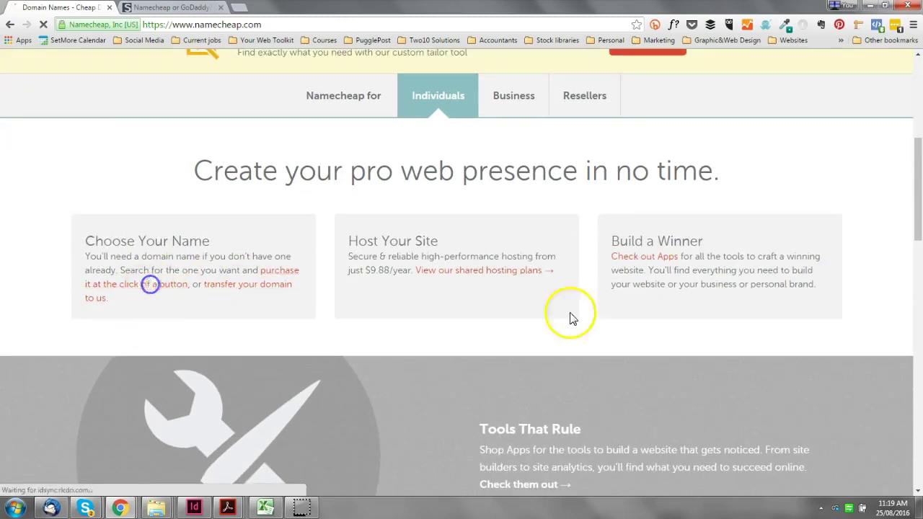
pyautogui.click(151, 285)
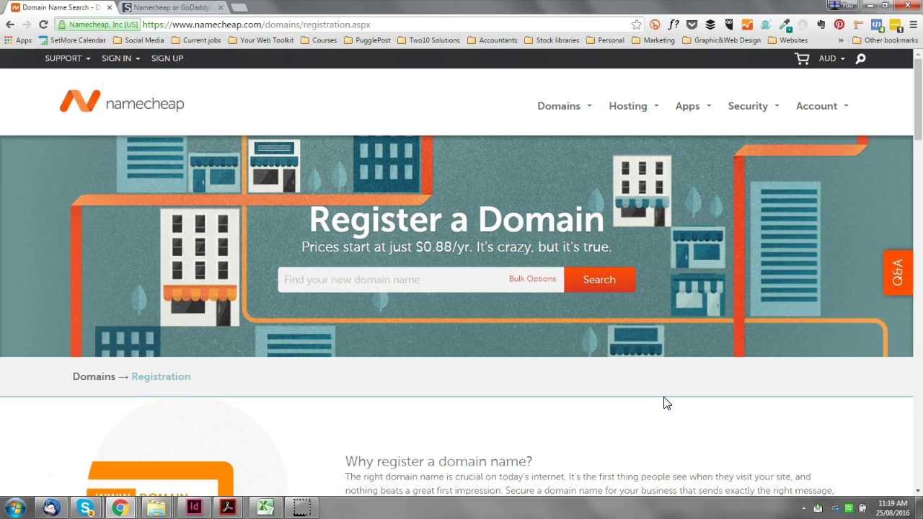
# Step: Check the A$1.15/year starting price shown on the registration page
pyautogui.click(647, 371)
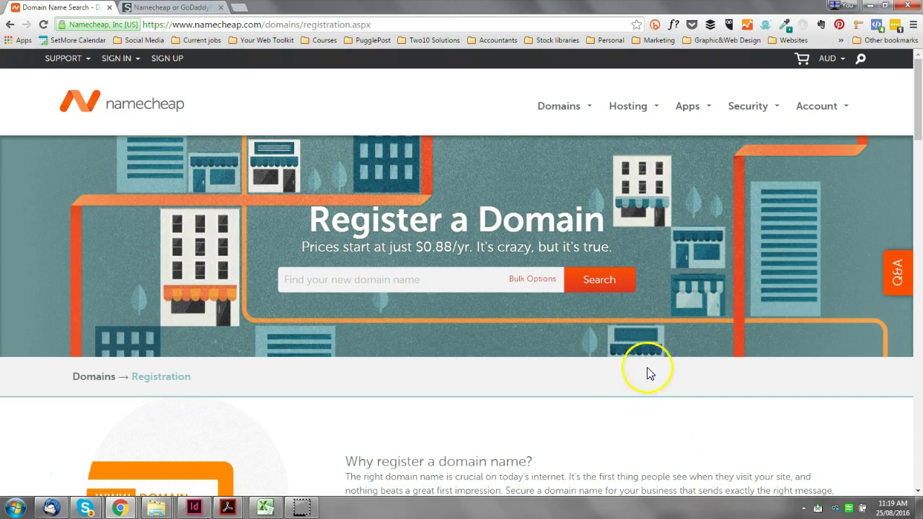
pyautogui.scroll(-3, 579, 288)
pyautogui.moveTo(588, 305); pyautogui.dragTo(469, 301)
pyautogui.click(578, 307)
pyautogui.scroll(2, 577, 310)
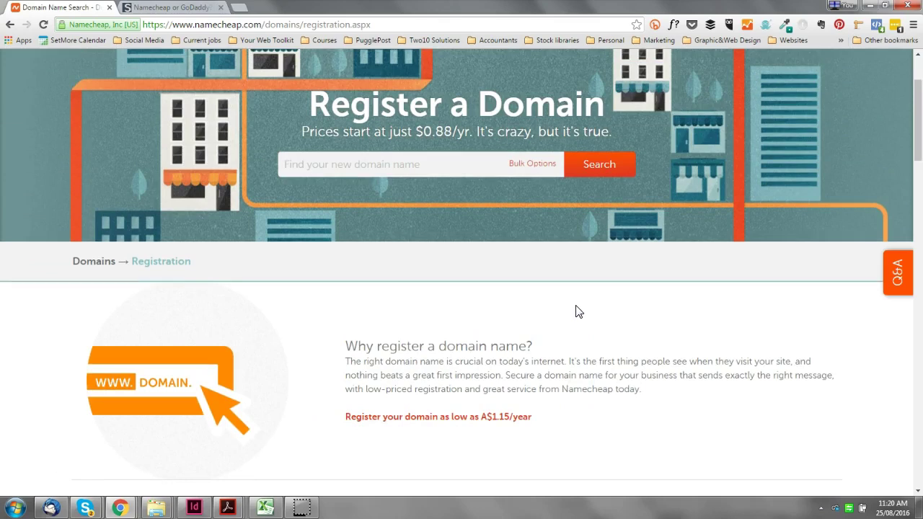
# Step: Sign in and view the Dashboard's recently active domains with their expiry dates
pyautogui.click(680, 361)
pyautogui.click(527, 416)
pyautogui.click(522, 407)
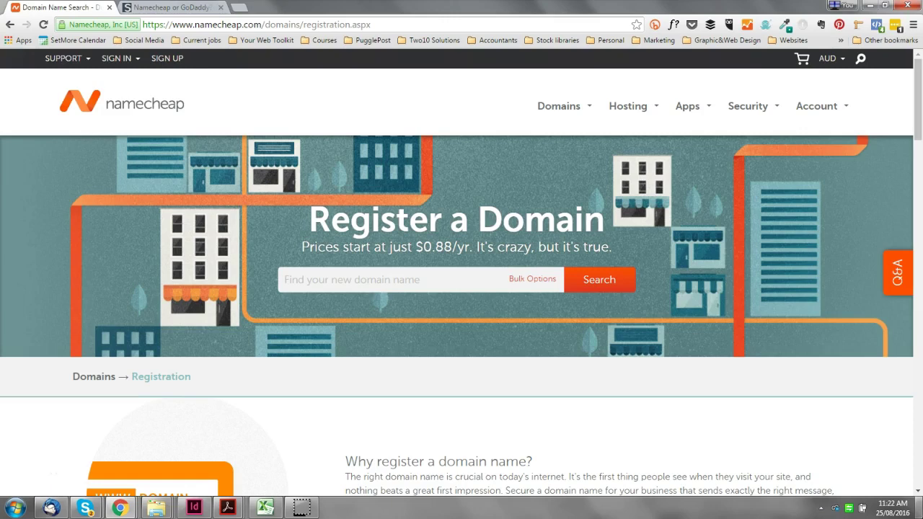
pyautogui.scroll(-4, 700, 268)
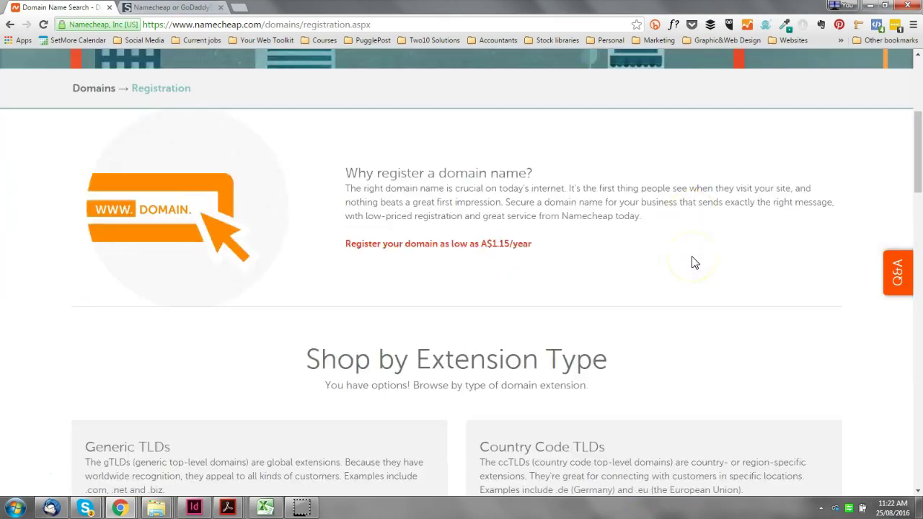
pyautogui.scroll(4, 692, 263)
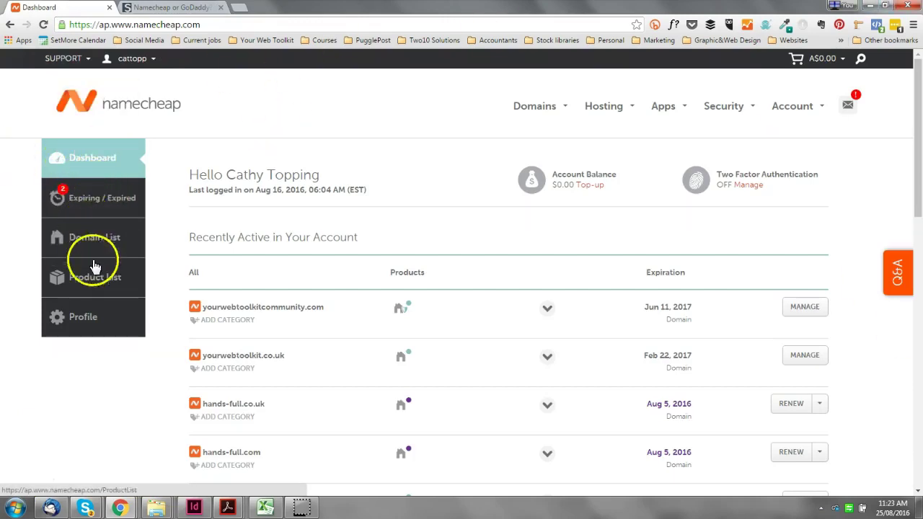
# Step: From the account dashboard, open management for yourwebtoolkitcommunity.com
pyautogui.click(80, 159)
pyautogui.scroll(-2, 401, 181)
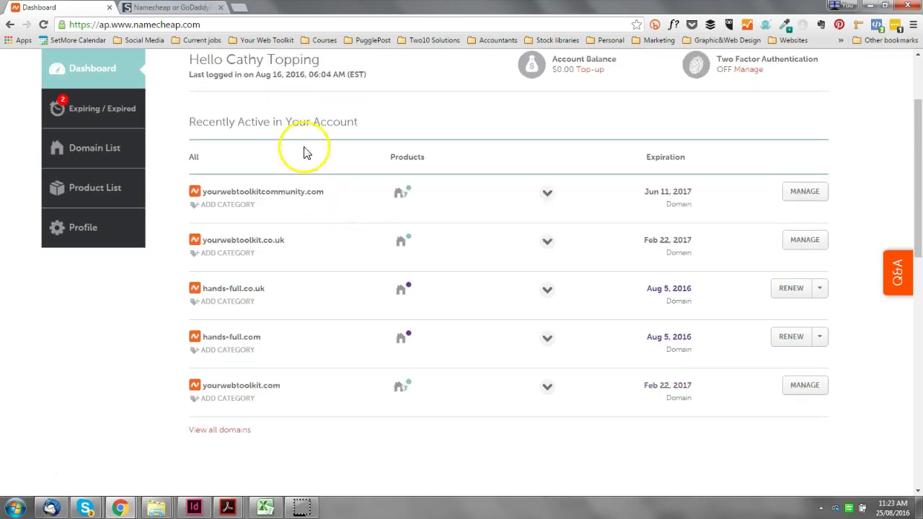
pyautogui.scroll(2, 292, 256)
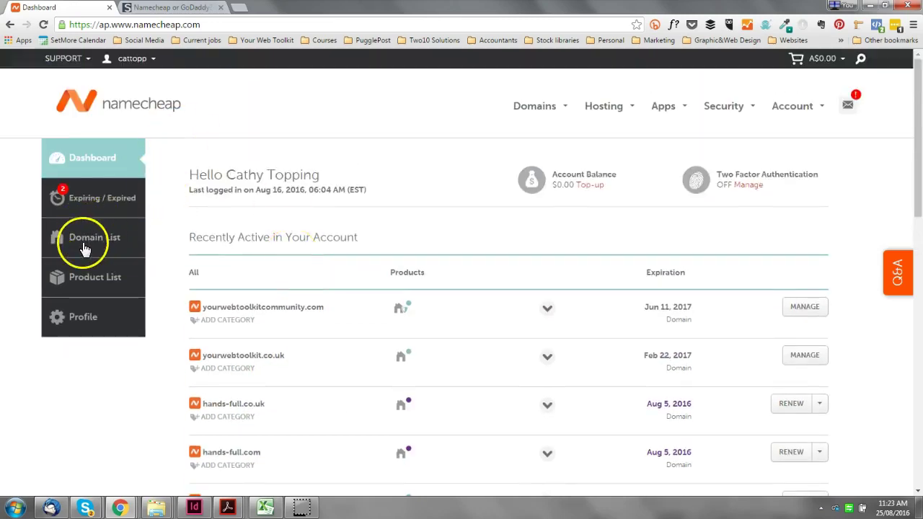
pyautogui.scroll(-2, 836, 288)
pyautogui.click(805, 191)
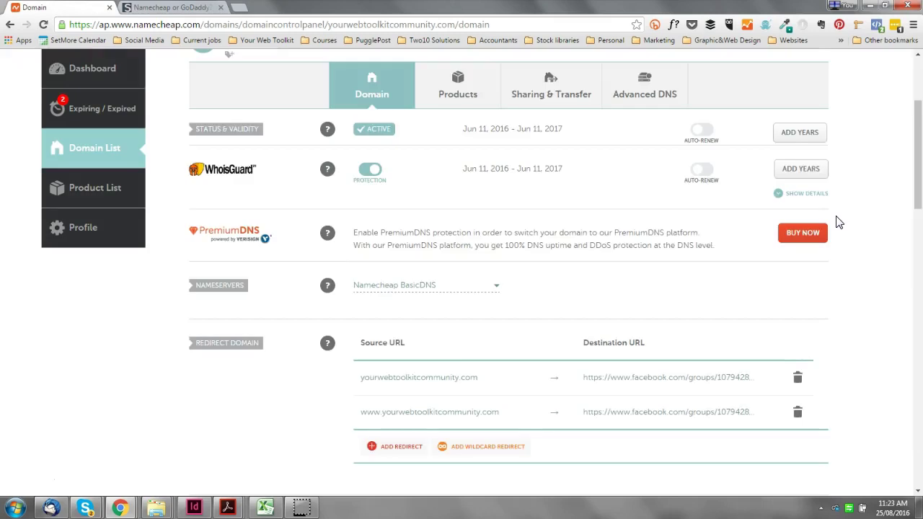
# Step: Inspect the Nameservers choices and leave them on Namecheap BasicDNS
pyautogui.scroll(-1, 839, 223)
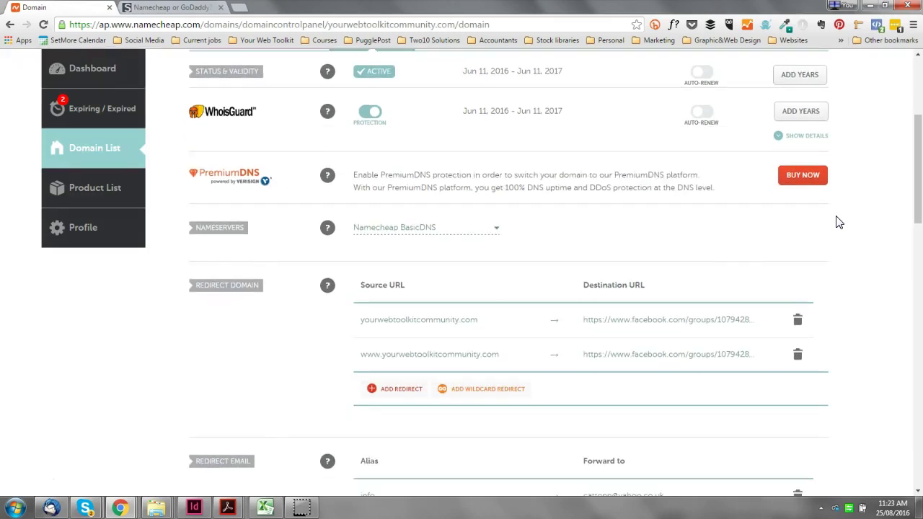
pyautogui.scroll(1, 834, 220)
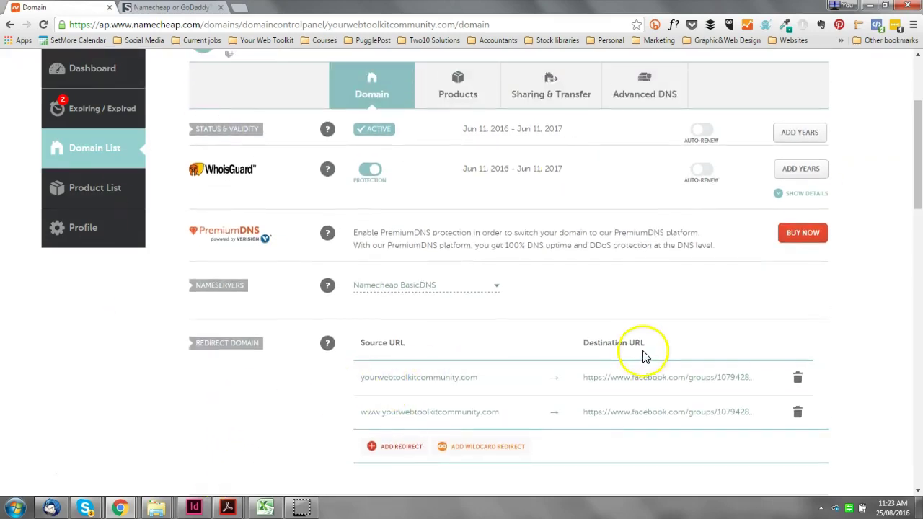
pyautogui.scroll(1, 606, 357)
pyautogui.scroll(1, 606, 353)
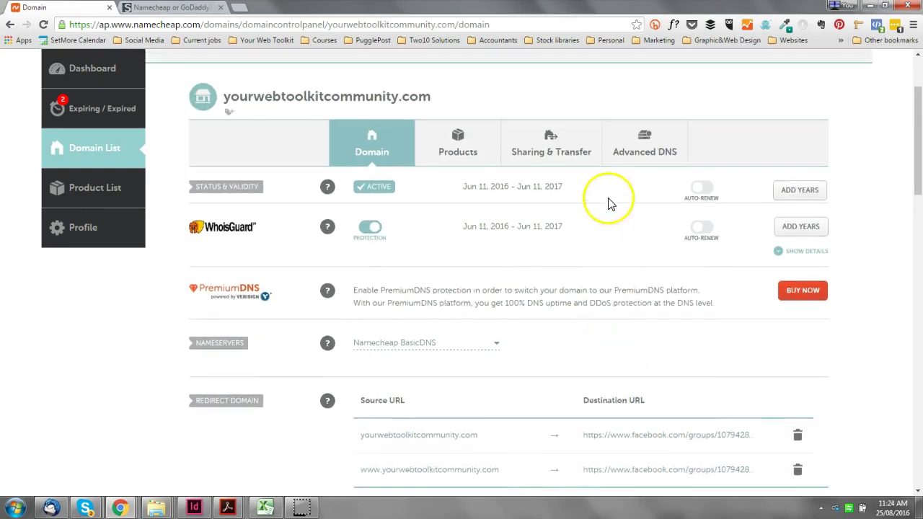
pyautogui.moveTo(328, 342)
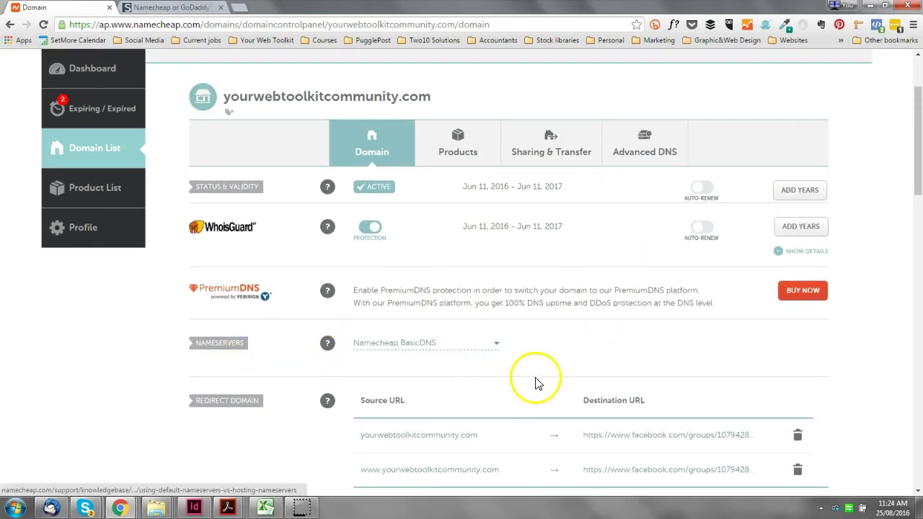
pyautogui.click(497, 346)
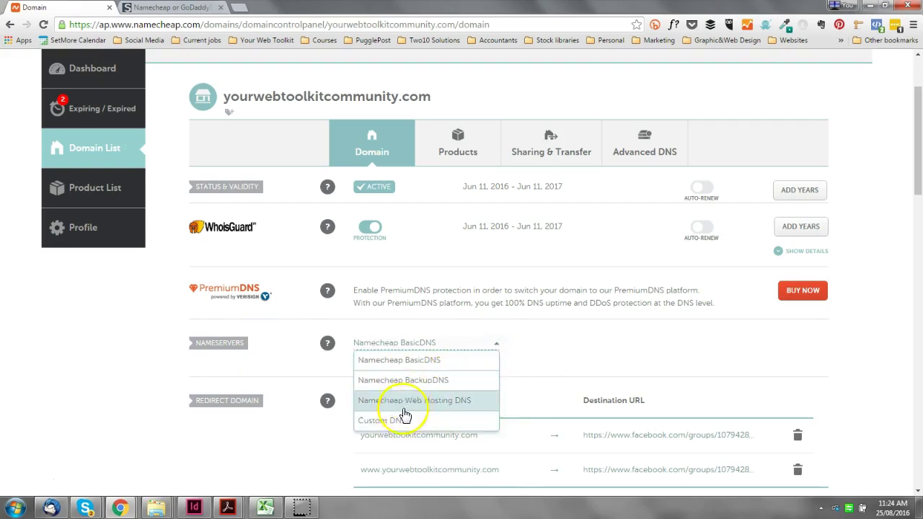
pyautogui.click(569, 342)
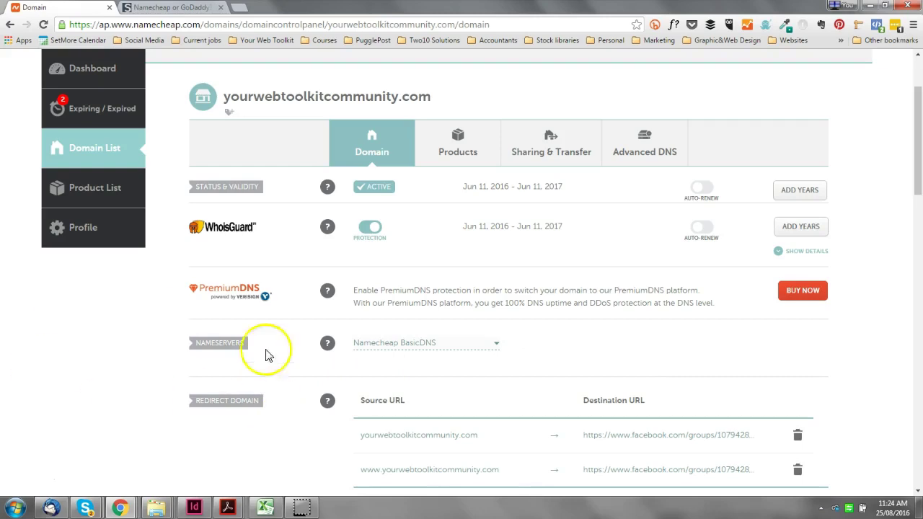
pyautogui.moveTo(195, 349); pyautogui.dragTo(253, 350)
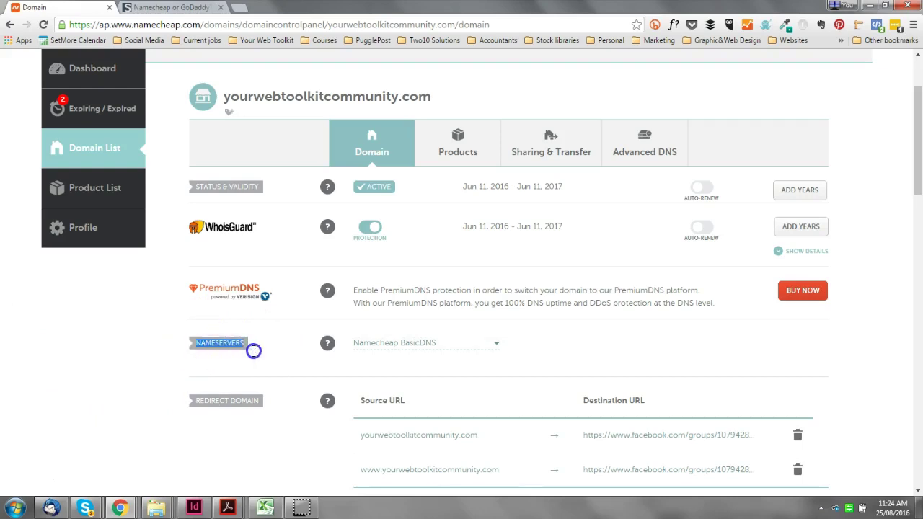
pyautogui.click(259, 349)
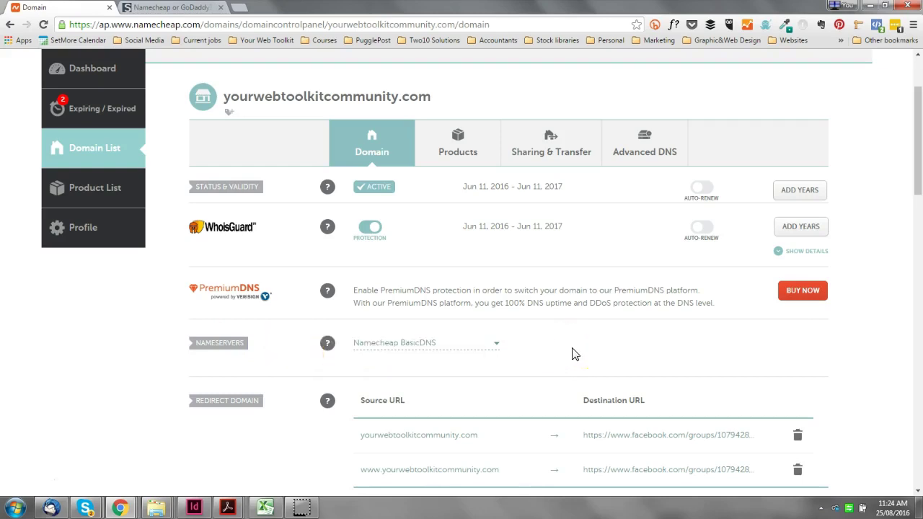
pyautogui.scroll(2, 574, 354)
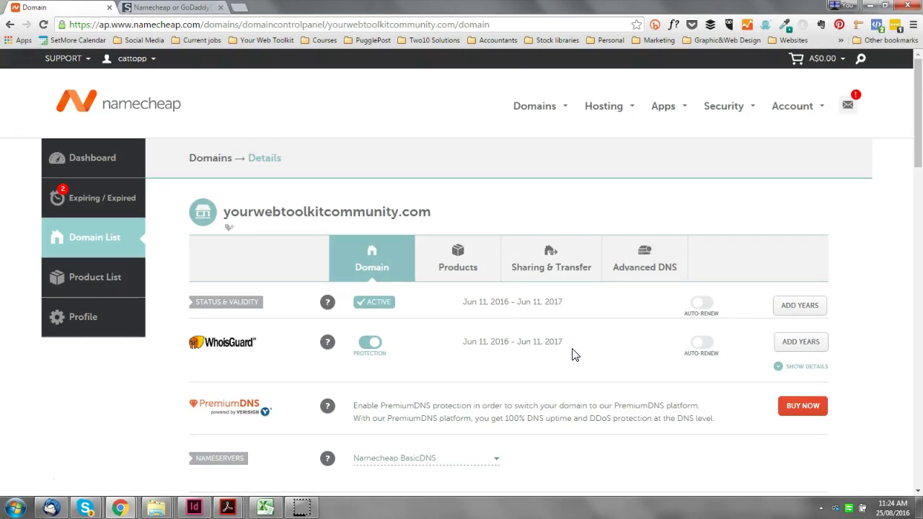
pyautogui.click(582, 342)
pyautogui.click(898, 397)
pyautogui.click(106, 106)
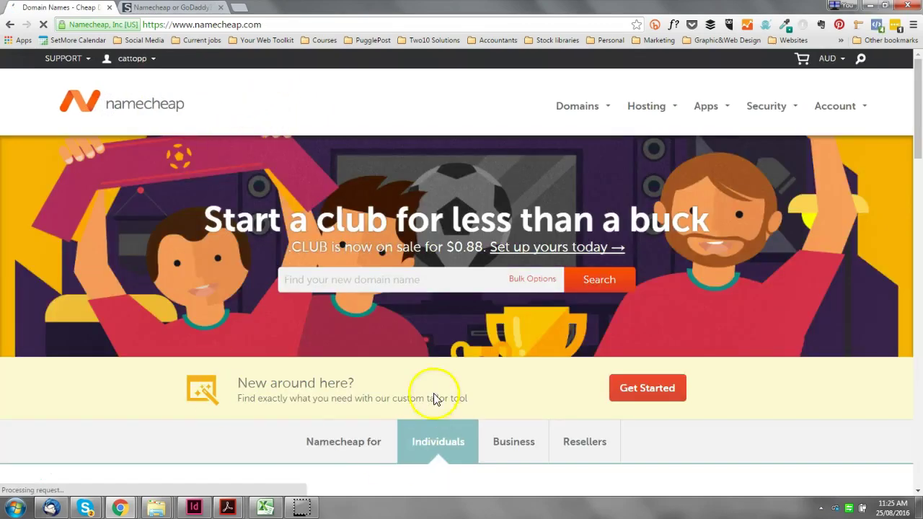
pyautogui.click(346, 280)
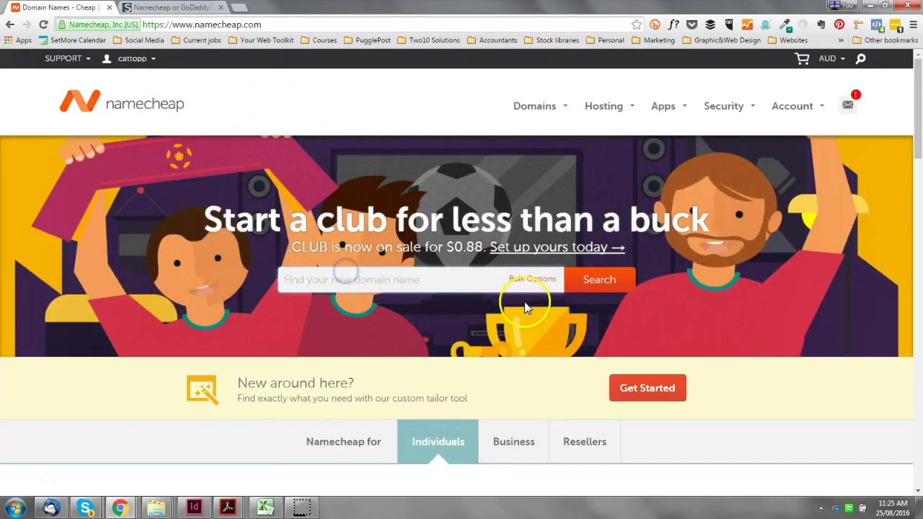
pyautogui.write('www.')
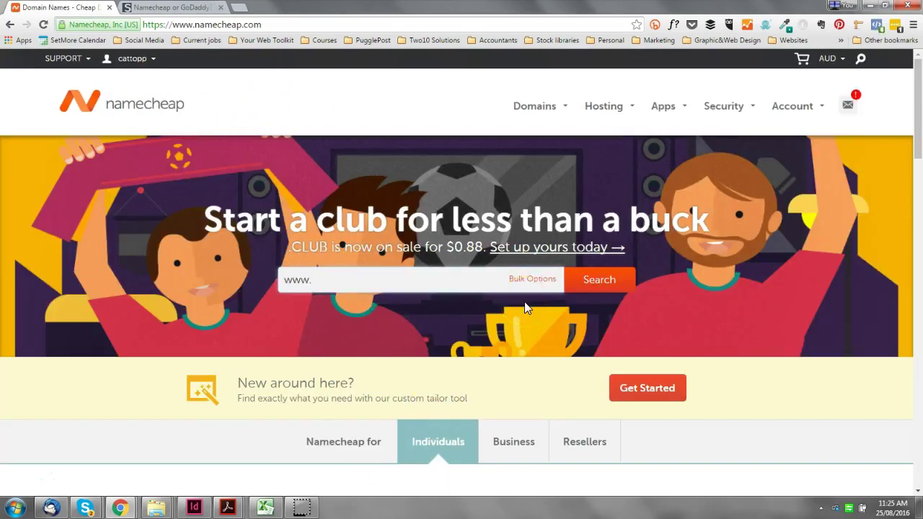
pyautogui.write('cathytopping2.com')
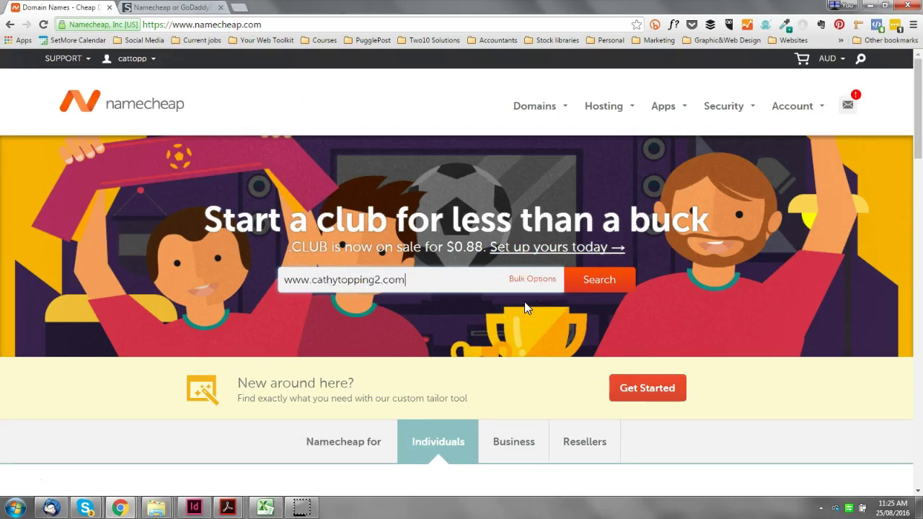
pyautogui.click(625, 287)
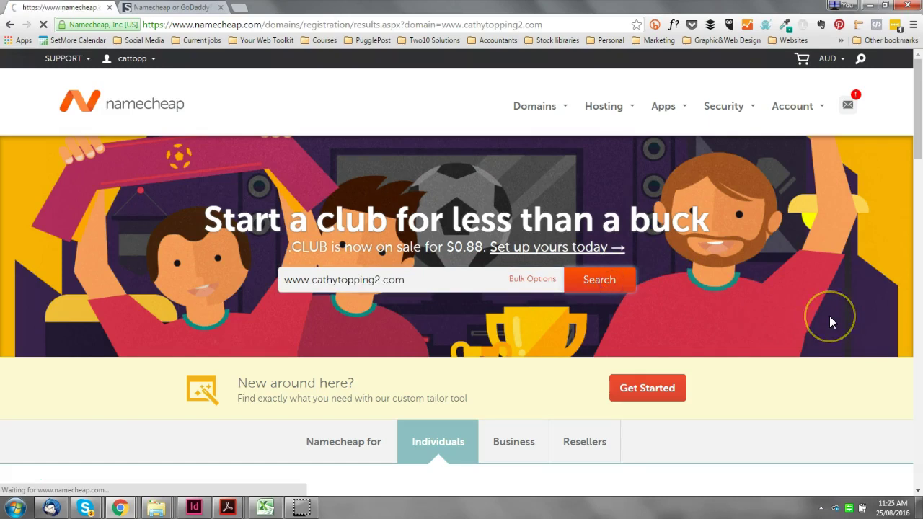
pyautogui.scroll(-1, 25, 353)
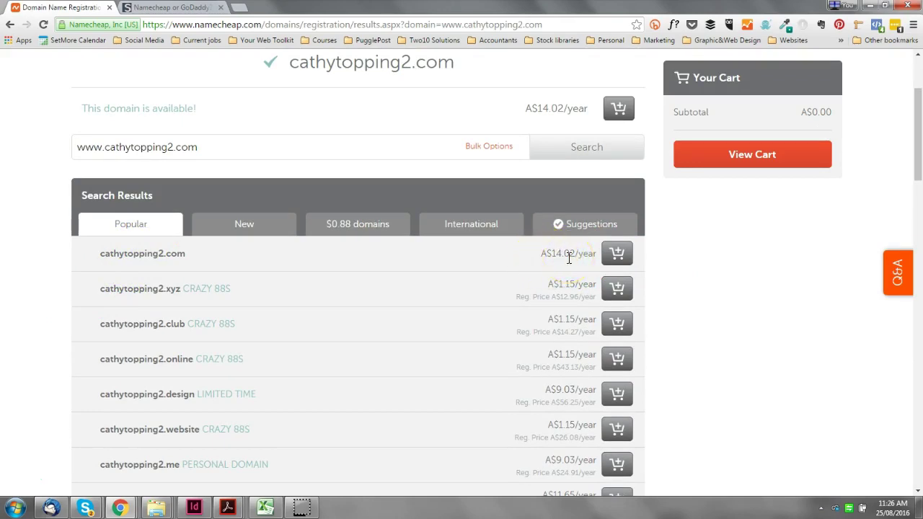
pyautogui.scroll(-1, 338, 289)
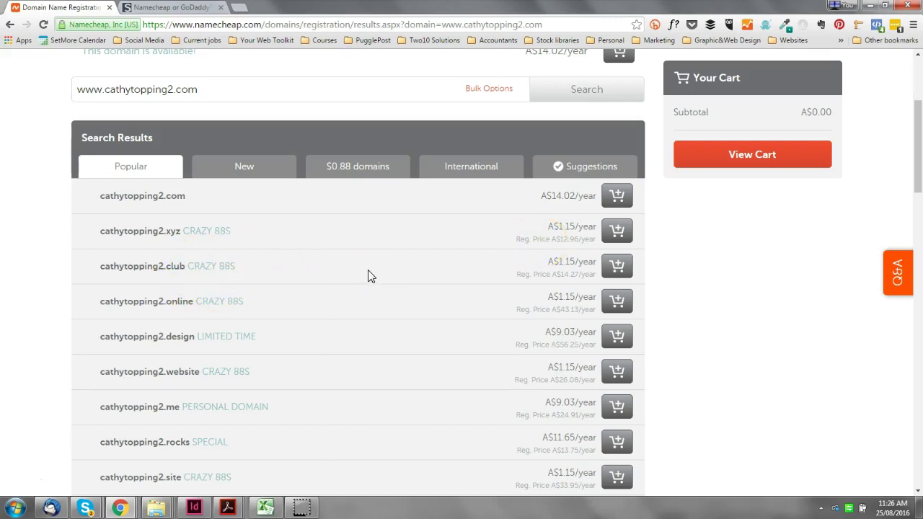
pyautogui.scroll(-1, 368, 276)
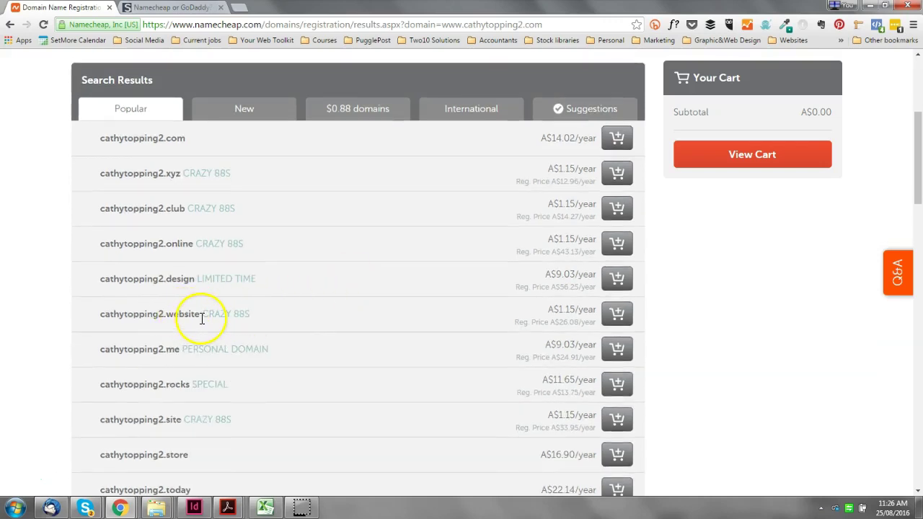
pyautogui.scroll(1, 235, 315)
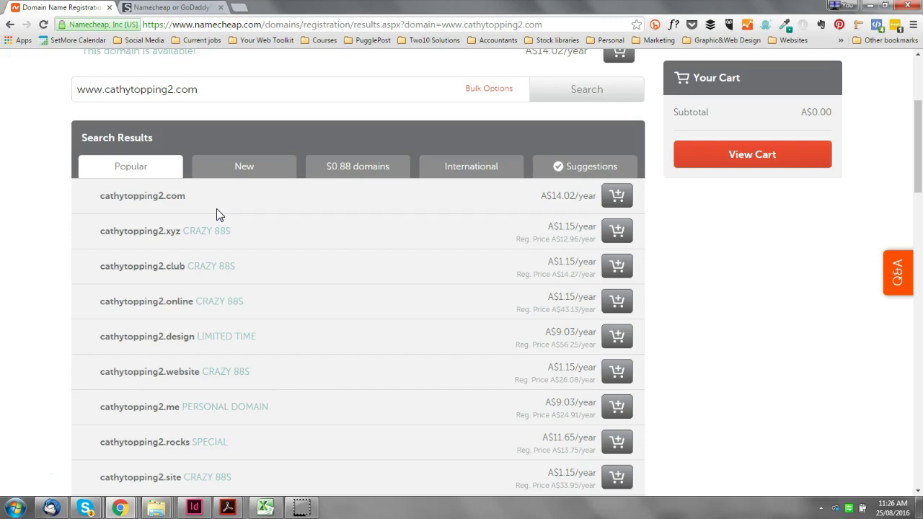
pyautogui.scroll(-1, 366, 286)
pyautogui.scroll(2, 368, 290)
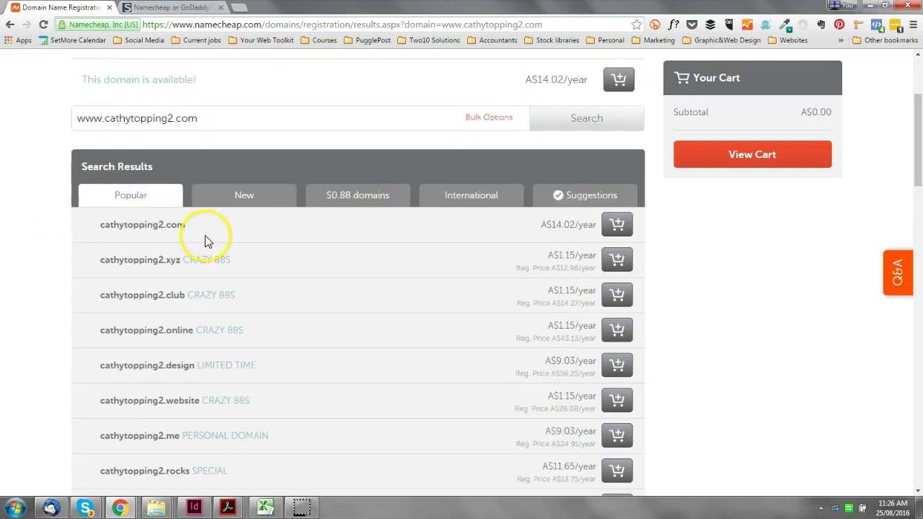
# Step: Put cathytopping2.com in the cart and view the cart's A$14.26 subtotal
pyautogui.click(613, 230)
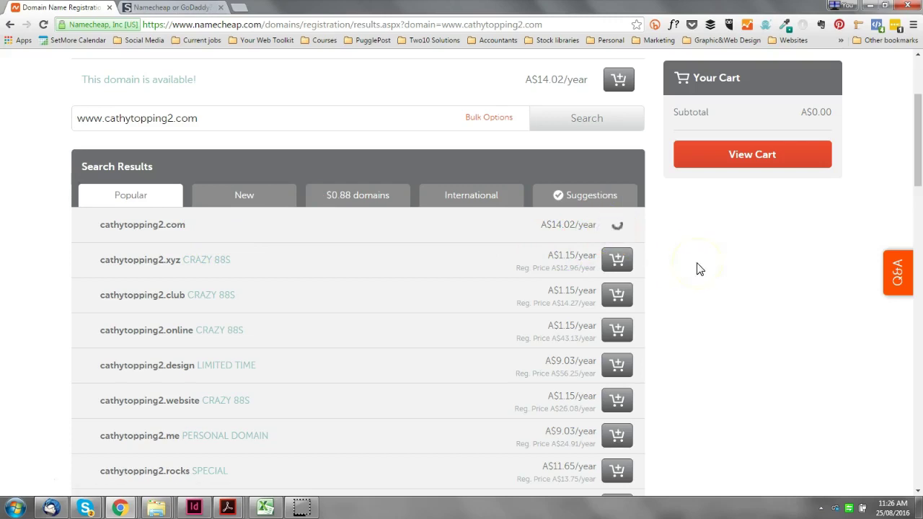
pyautogui.click(807, 220)
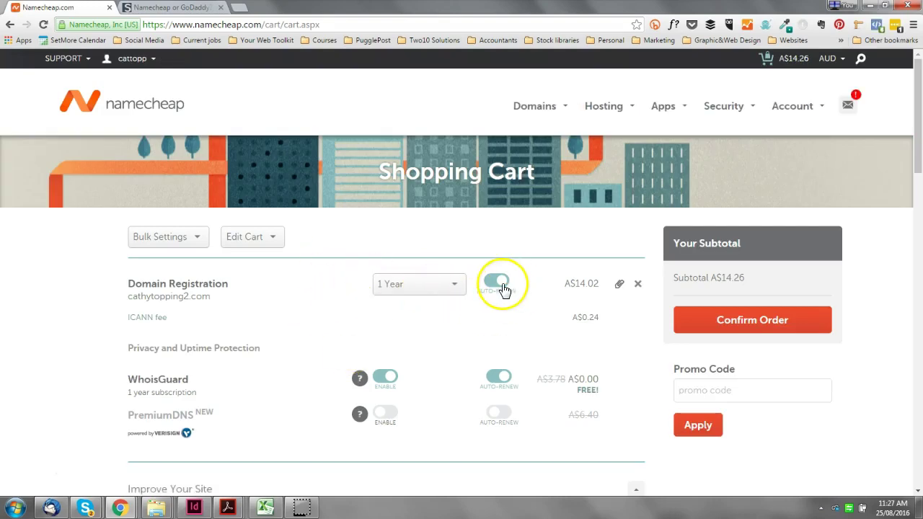
# Step: Try 5-year and 2-year terms for cathytopping2.com, return to 1 Year, and toggle auto-renew
pyautogui.click(422, 288)
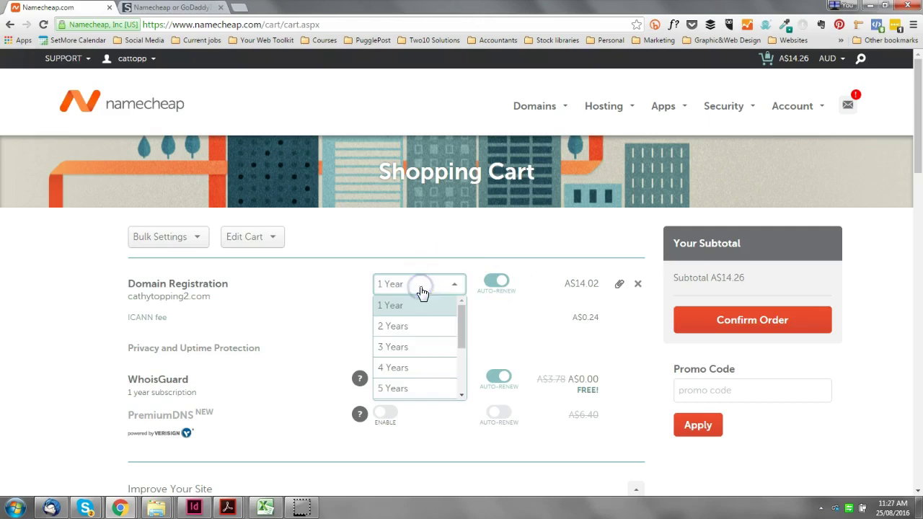
pyautogui.click(420, 388)
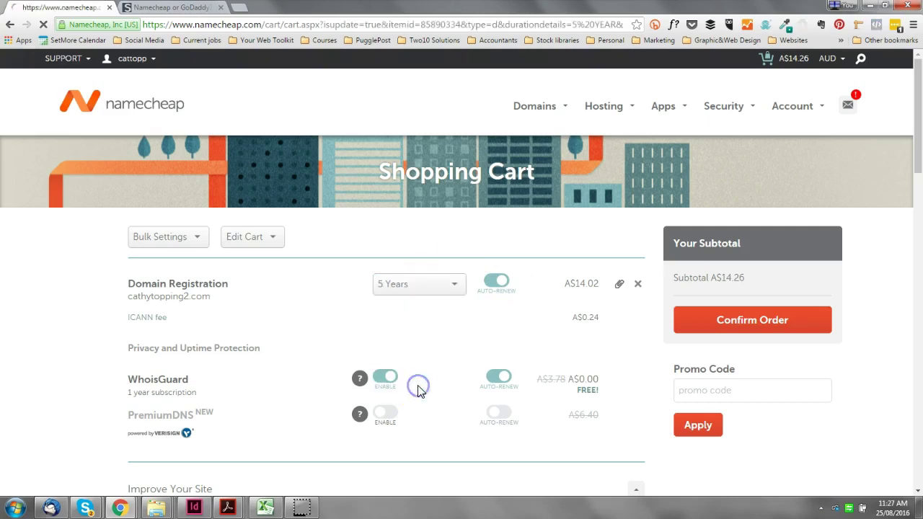
pyautogui.click(419, 283)
pyautogui.scroll(2, 462, 354)
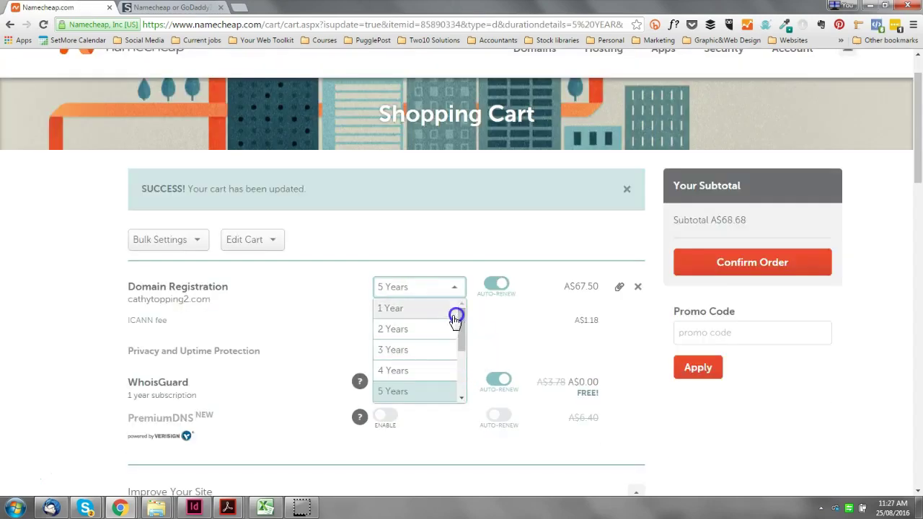
pyautogui.click(421, 329)
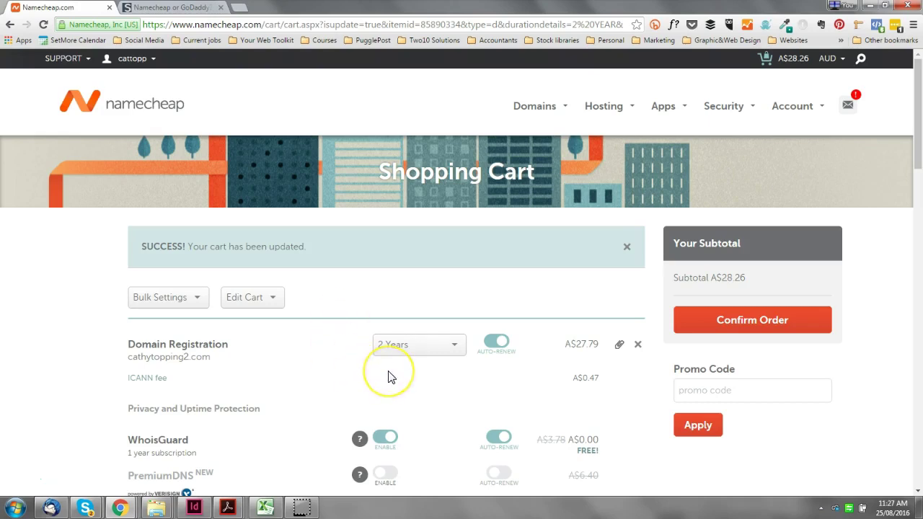
pyautogui.click(406, 363)
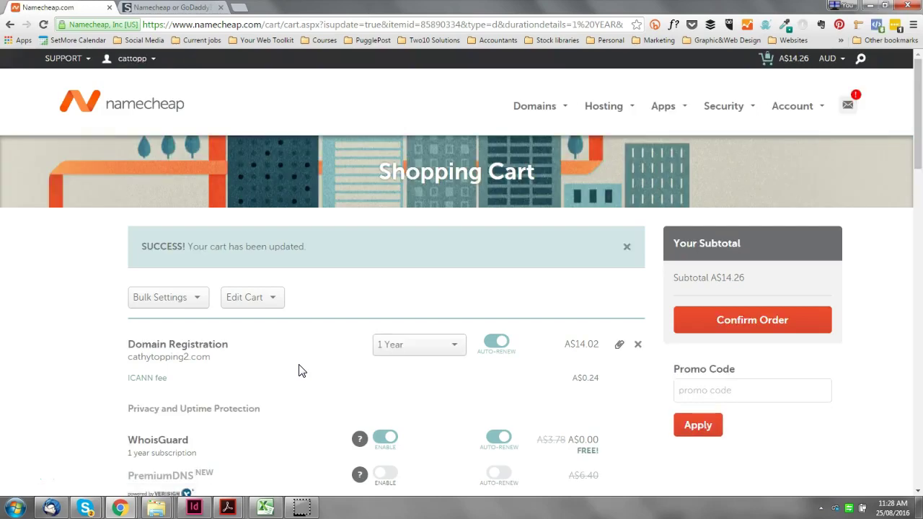
pyautogui.click(497, 342)
pyautogui.click(522, 354)
pyautogui.scroll(-2, 522, 347)
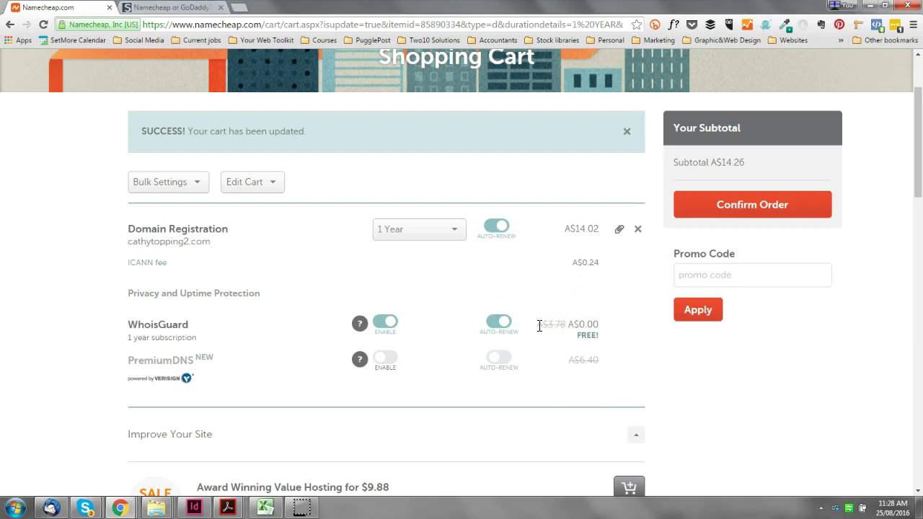
pyautogui.moveTo(360, 324)
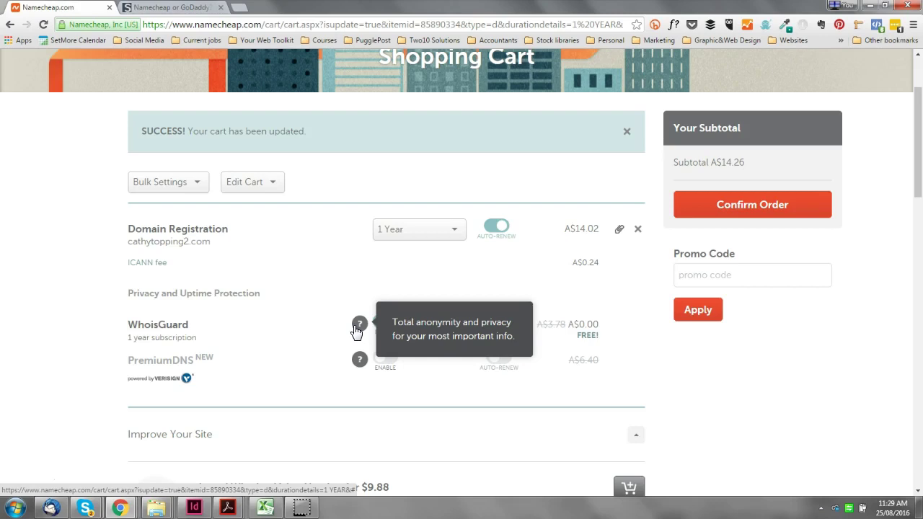
pyautogui.click(397, 365)
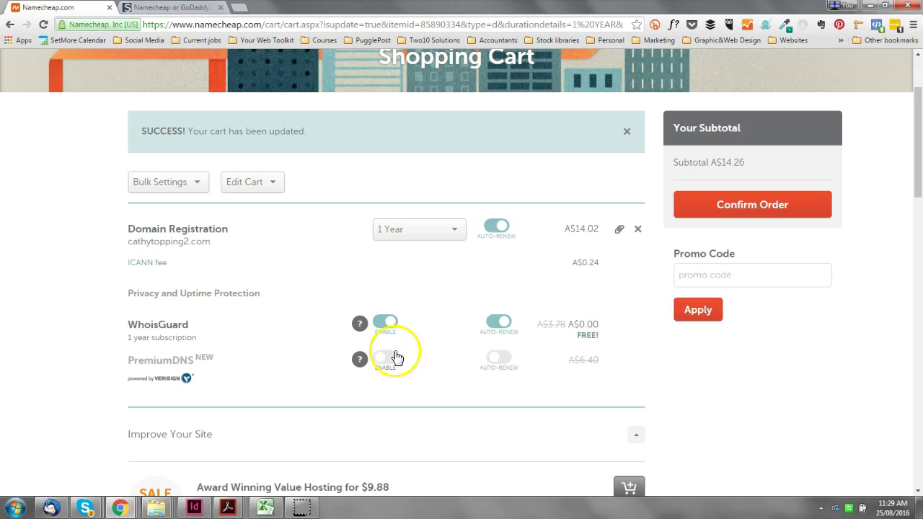
pyautogui.scroll(-2, 418, 299)
pyautogui.scroll(-4, 423, 300)
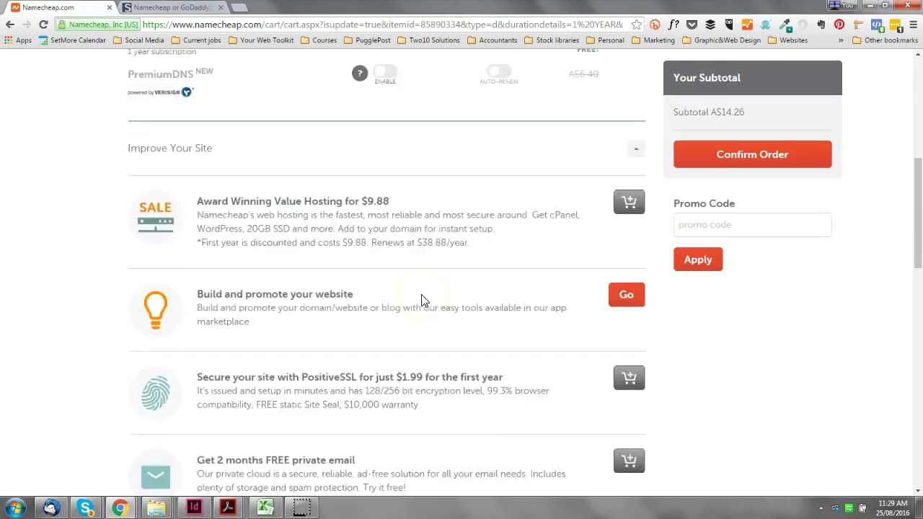
pyautogui.scroll(-1, 573, 367)
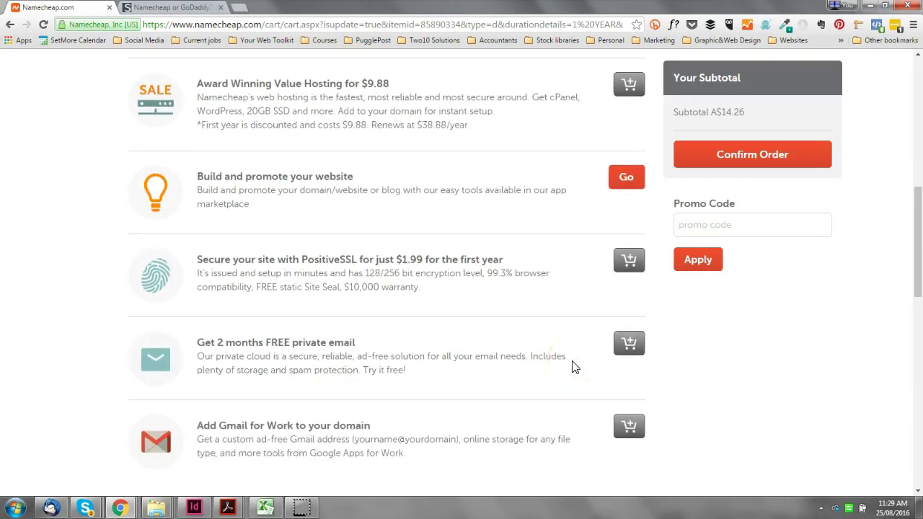
pyautogui.click(522, 346)
pyautogui.scroll(2, 523, 345)
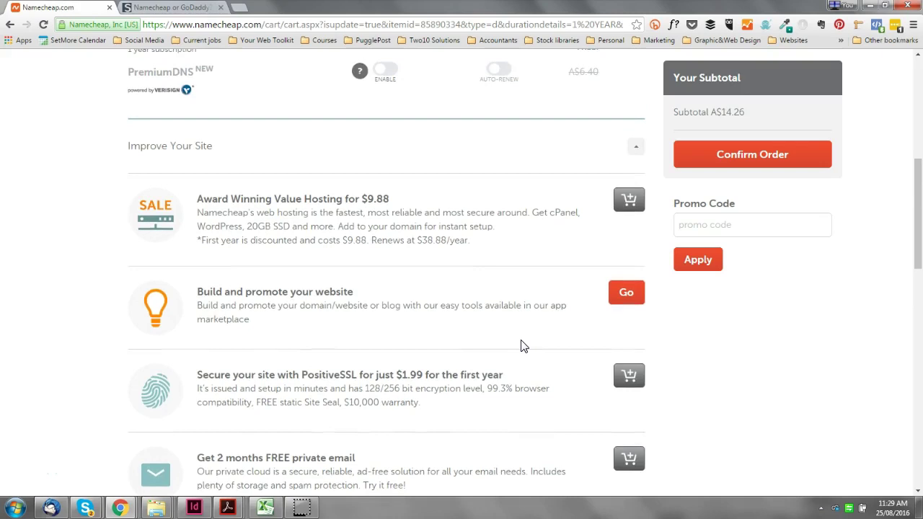
pyautogui.scroll(-2, 350, 360)
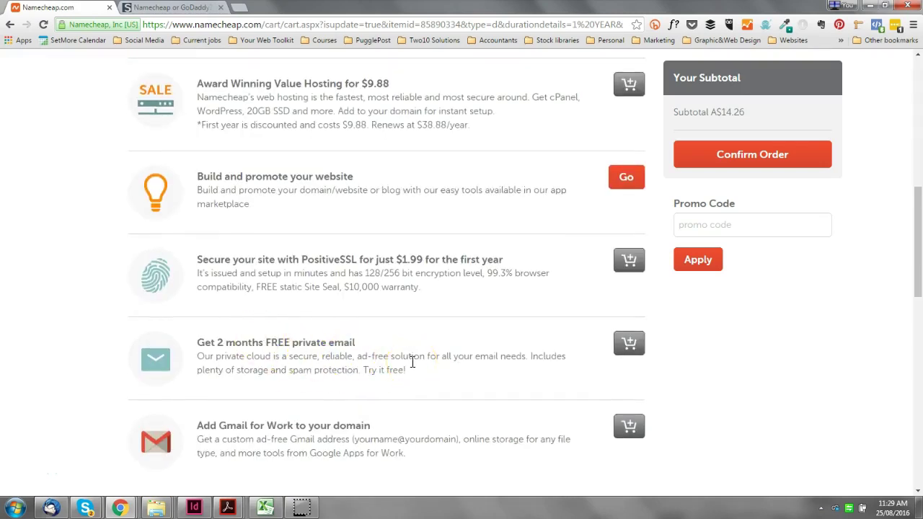
pyautogui.click(364, 423)
pyautogui.scroll(1, 335, 270)
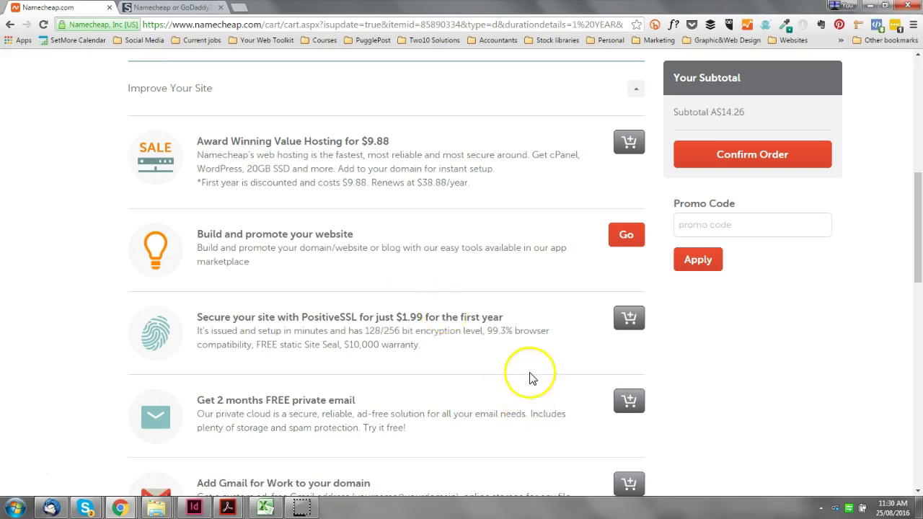
pyautogui.scroll(7, 511, 314)
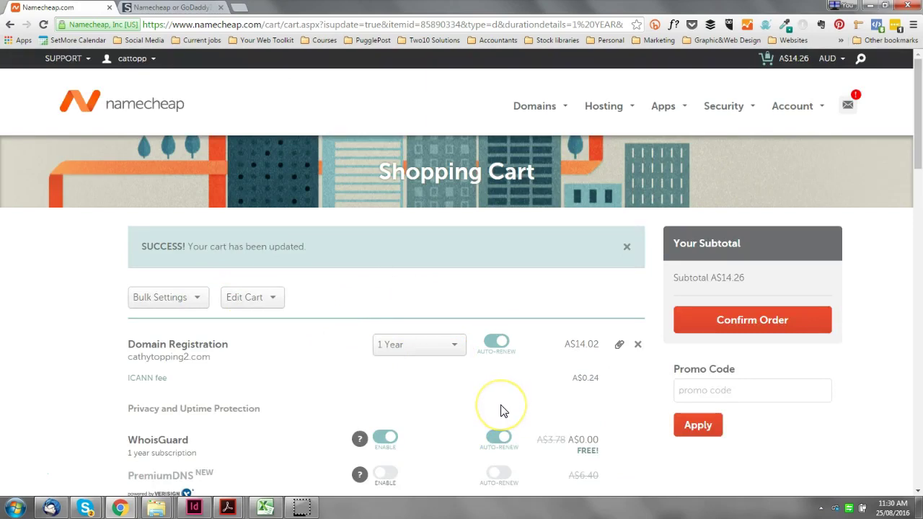
# Step: Confirm the order and review the 1-year cathytopping2.com registration with free WhoisGuard at $10.87
pyautogui.click(809, 333)
pyautogui.scroll(-2, 519, 279)
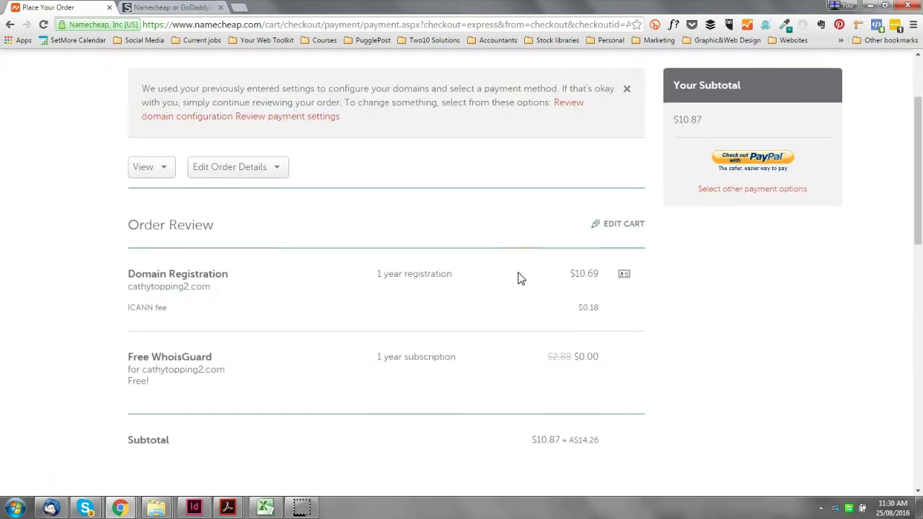
pyautogui.scroll(2, 519, 279)
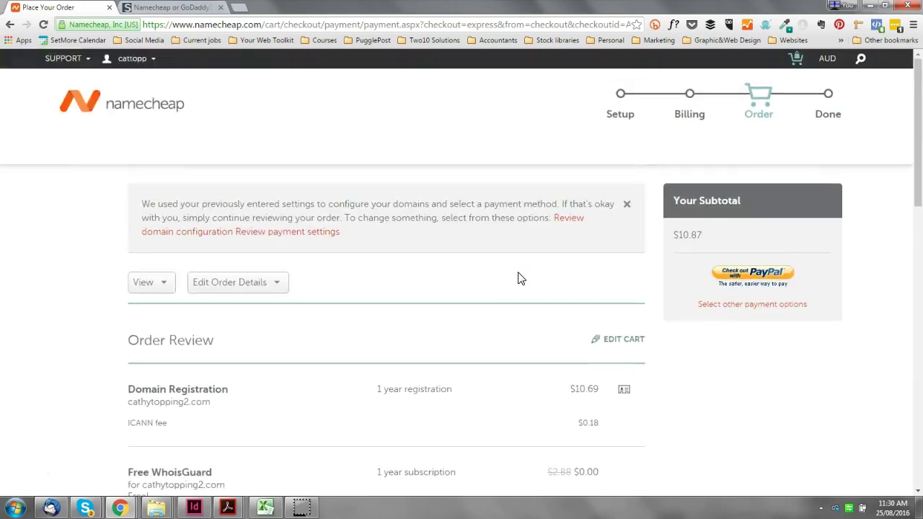
pyautogui.scroll(-1, 519, 278)
pyautogui.click(624, 438)
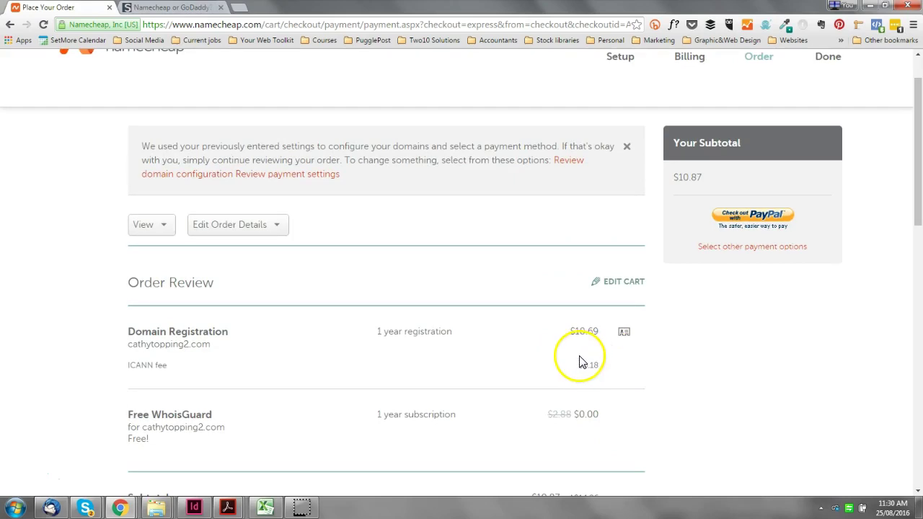
pyautogui.scroll(1, 579, 350)
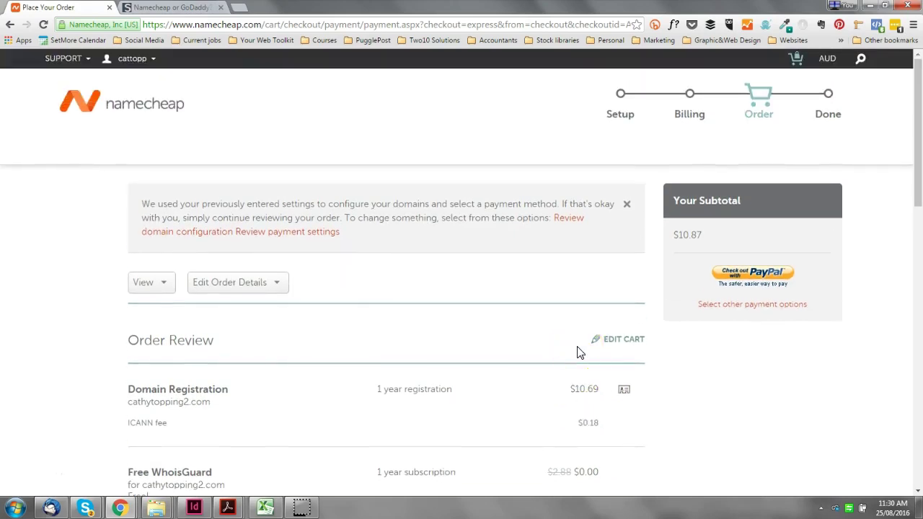